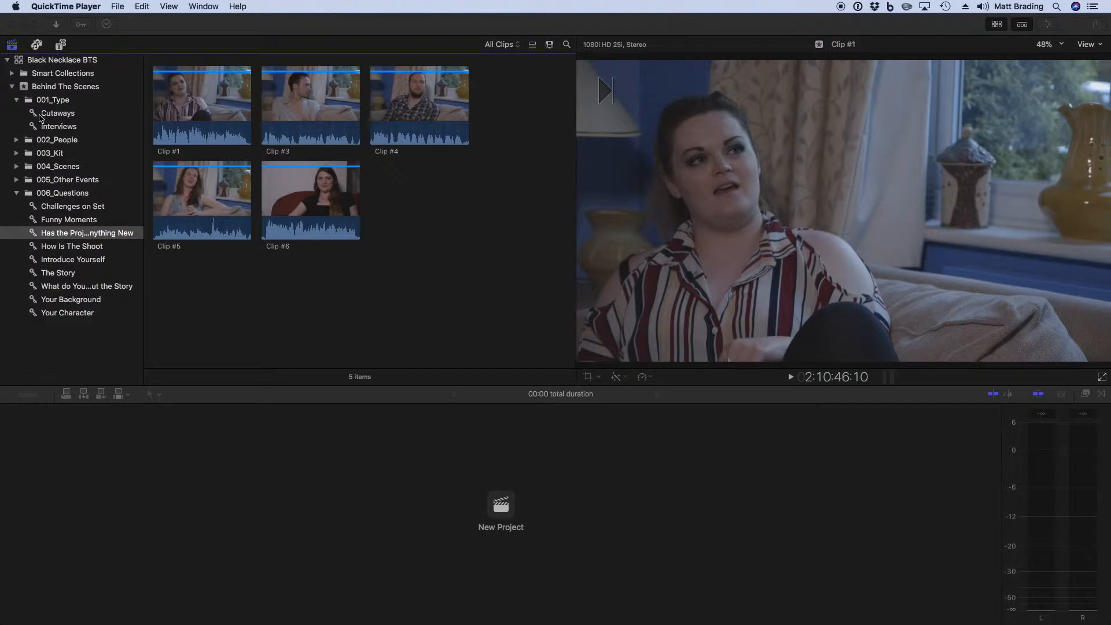
Browse the Interviews collection and the question collections from Challenges on Set to How Is The Shoot
{"action": "left_click", "coordinate": [97, 130]}
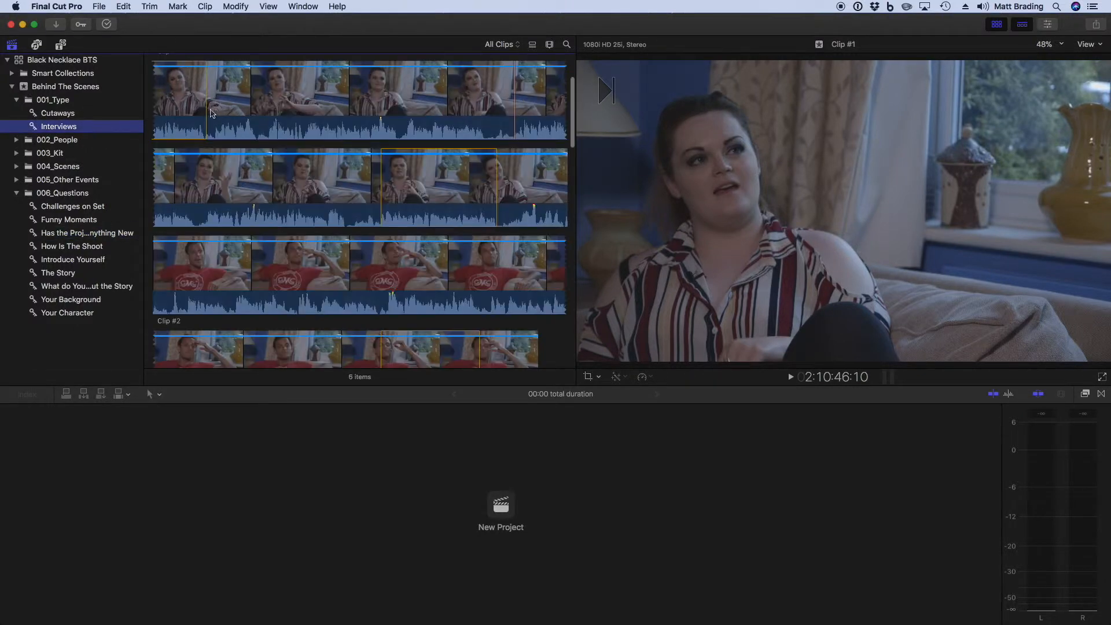
{"action": "scroll", "coordinate": [217, 125], "scroll_direction": "up", "scroll_amount": 4}
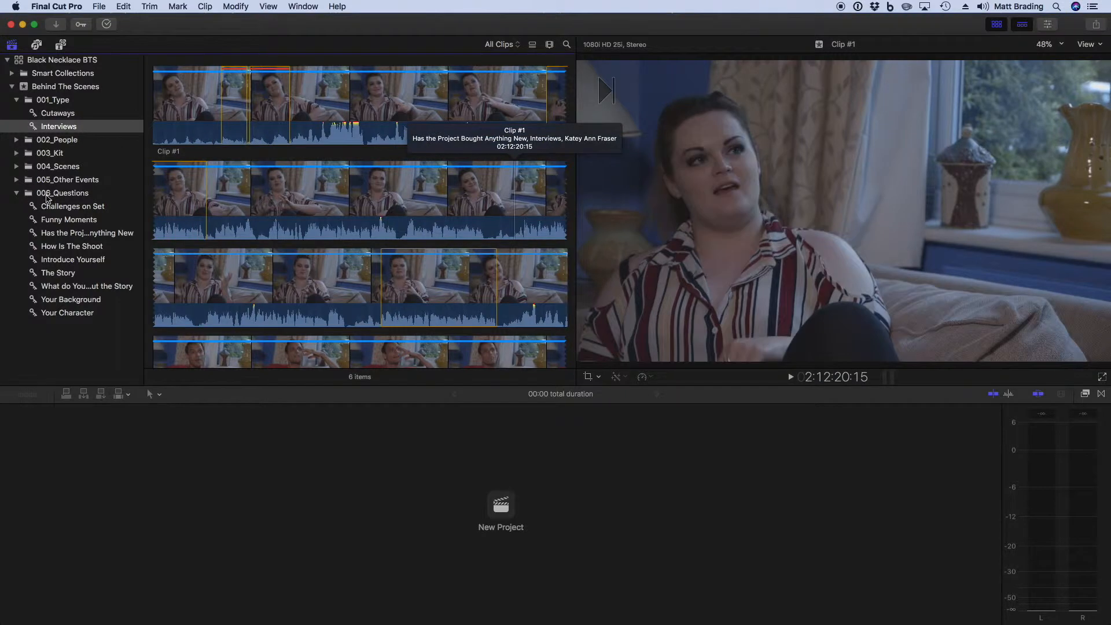
{"action": "left_click", "coordinate": [61, 195]}
{"action": "left_click", "coordinate": [68, 207]}
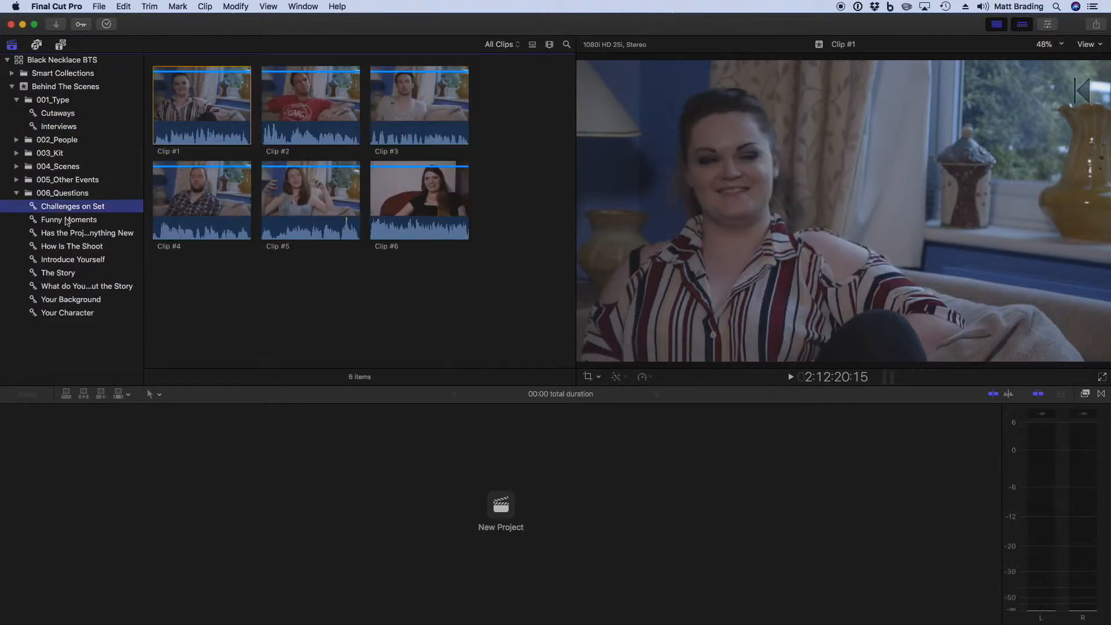
{"action": "left_click", "coordinate": [69, 220]}
{"action": "left_click", "coordinate": [69, 233]}
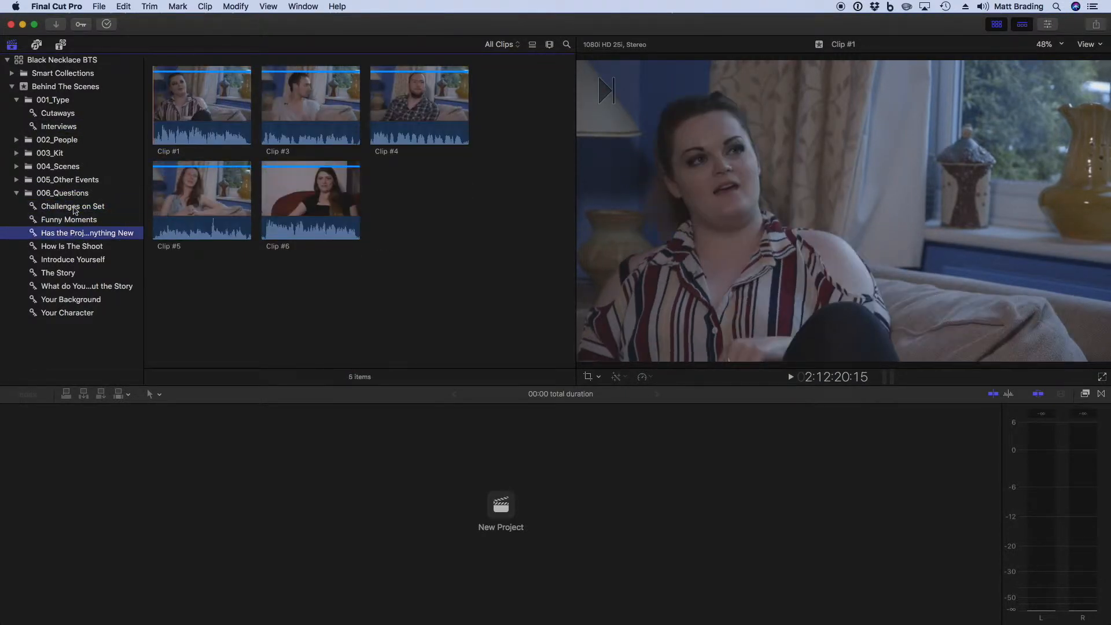
{"action": "left_click", "coordinate": [74, 207]}
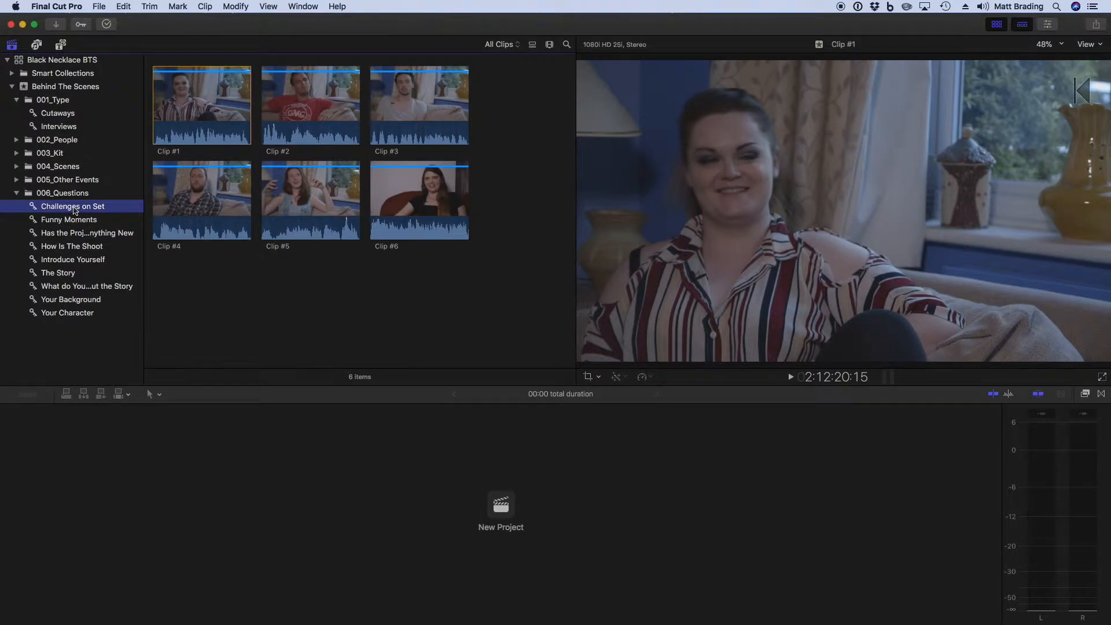
{"action": "left_click", "coordinate": [75, 220]}
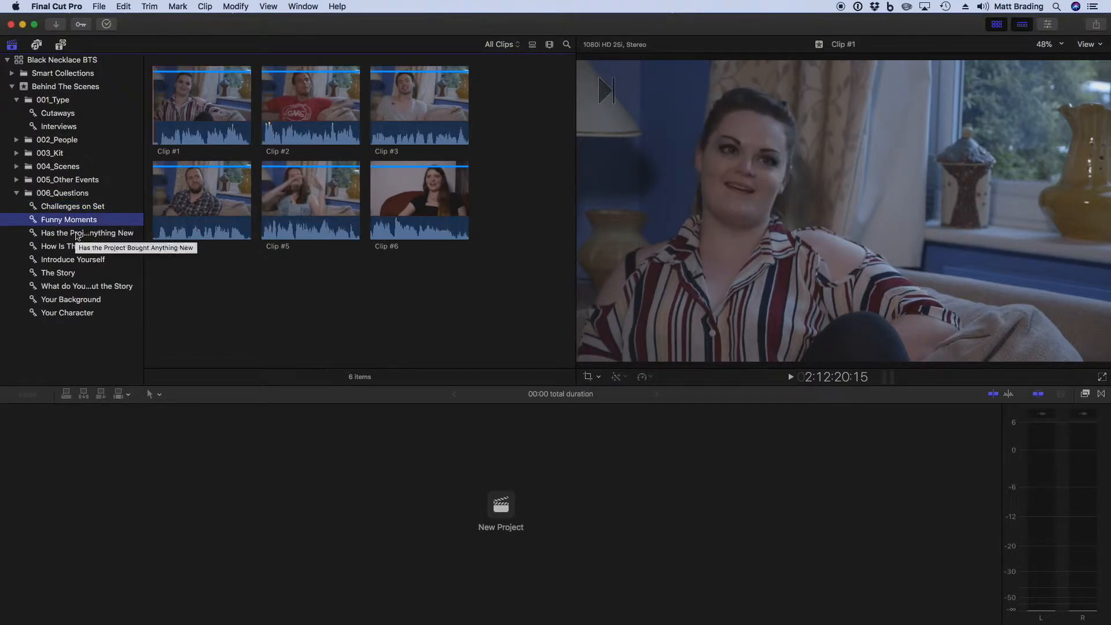
{"action": "left_click", "coordinate": [77, 233]}
{"action": "left_click", "coordinate": [77, 248]}
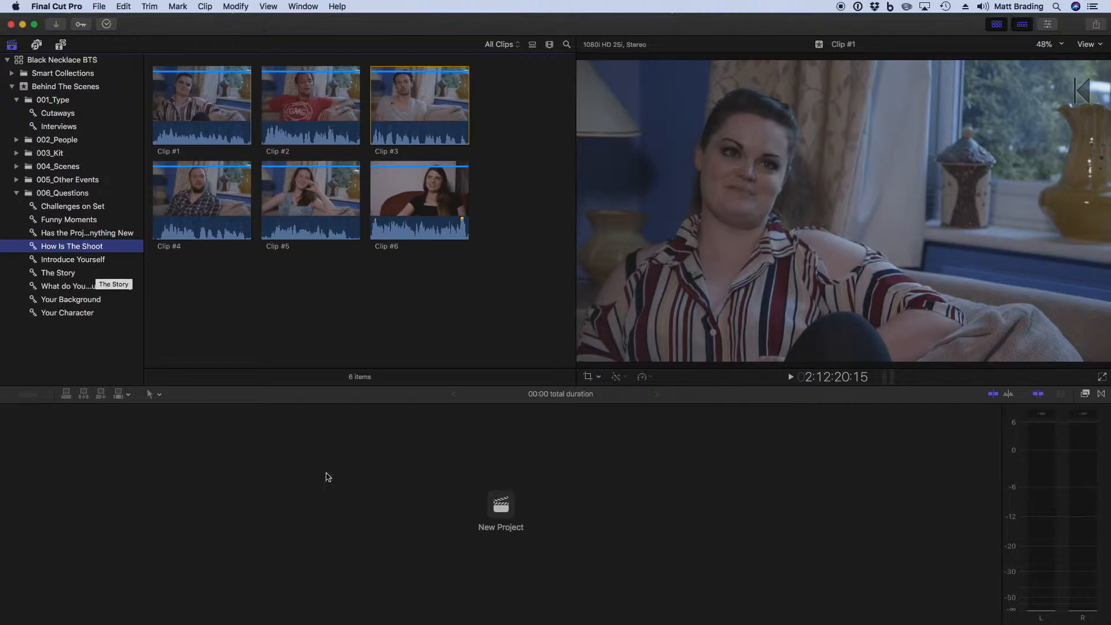
Start a new project named Behind The Scenes in the Behind The Scenes event
{"action": "left_click", "coordinate": [502, 506]}
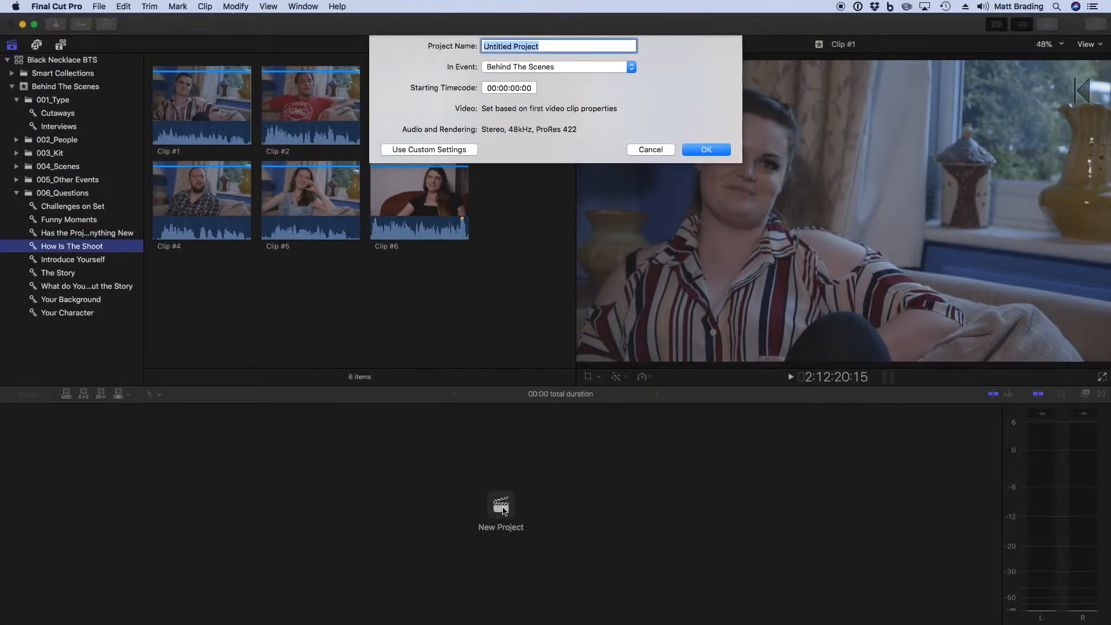
{"action": "type", "text": "Behind The Scenes"}
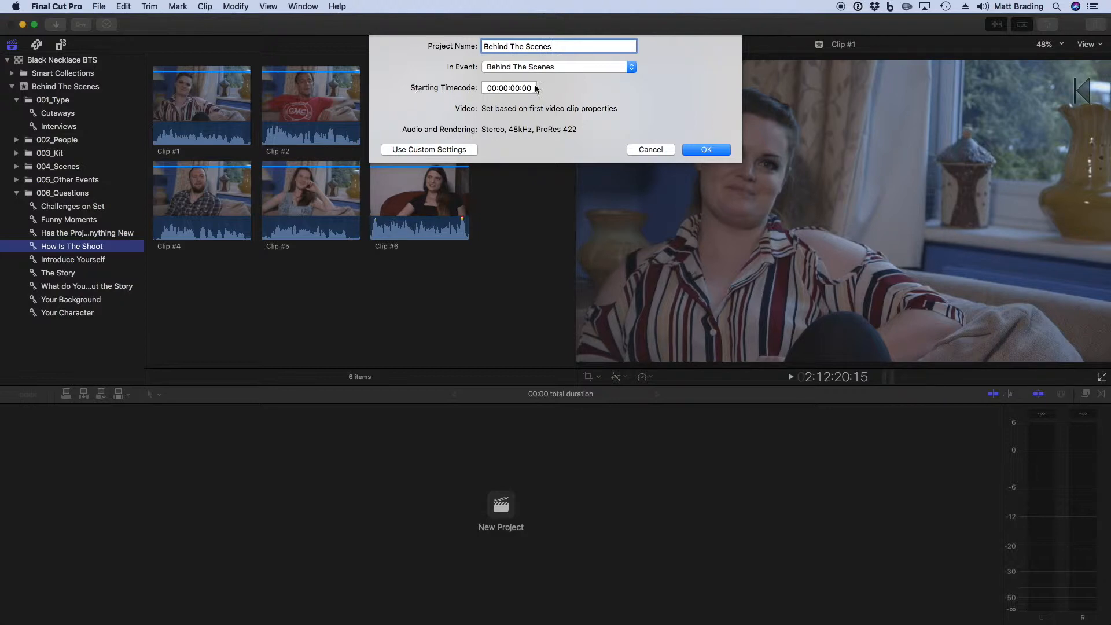
Try a starting timecode of 10:00:00:00 for the project and revert it to 00:00:00:00
{"action": "left_click", "coordinate": [490, 90]}
{"action": "type", "text": "1"}
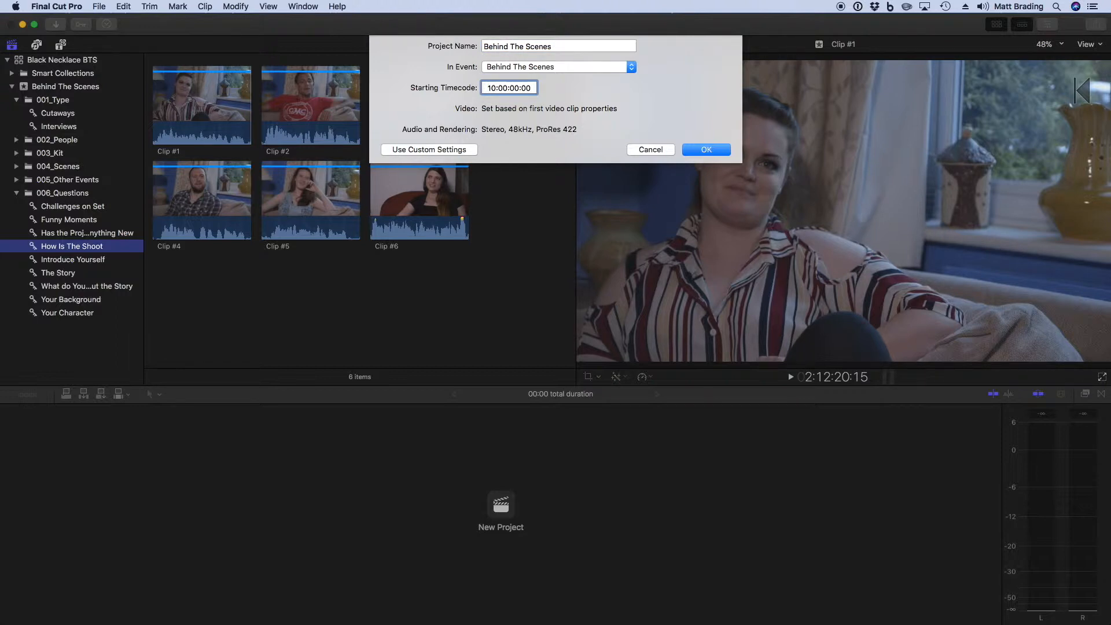
{"action": "key", "text": "BackSpace"}
Review the new project's custom video format and resolution options and return to automatic settings
{"action": "left_click", "coordinate": [458, 148]}
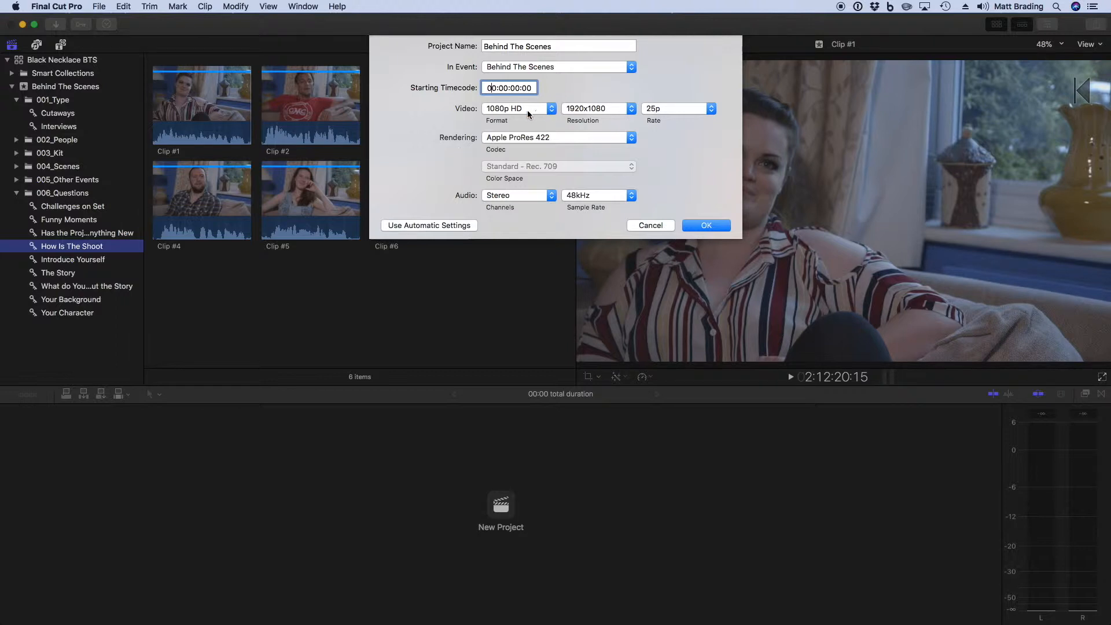
{"action": "left_click", "coordinate": [506, 111]}
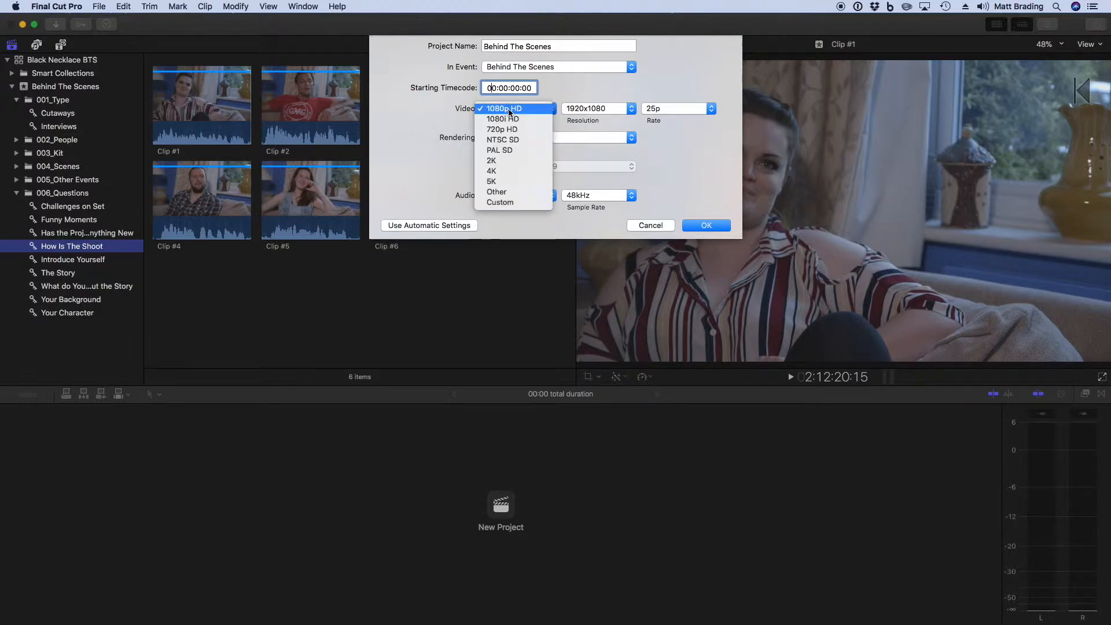
{"action": "left_click", "coordinate": [509, 110]}
{"action": "left_click", "coordinate": [594, 110]}
{"action": "left_click", "coordinate": [590, 108]}
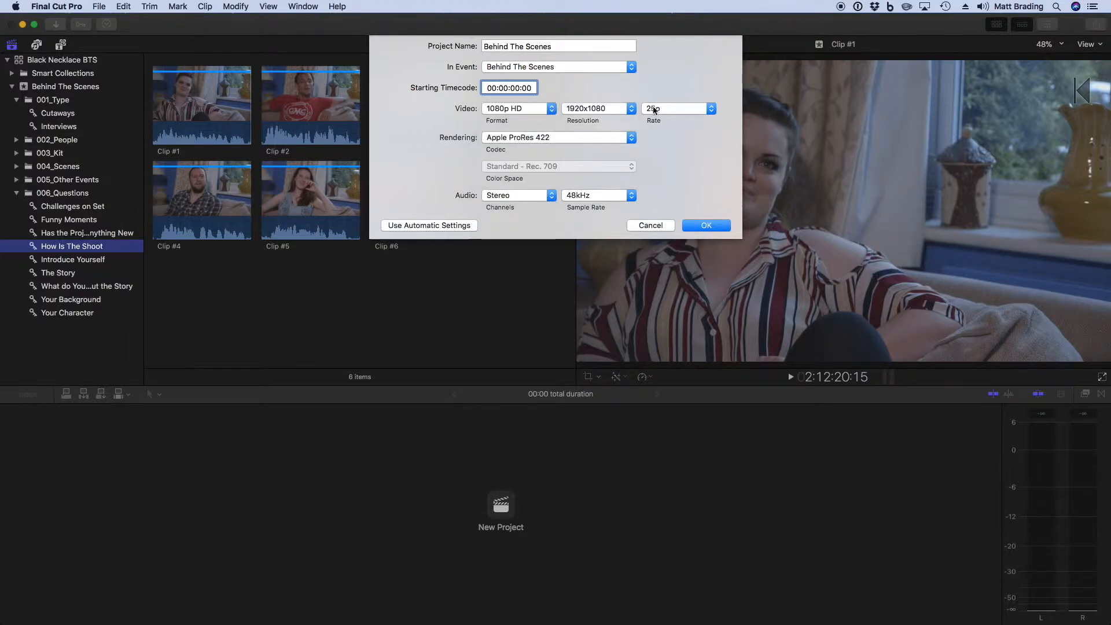
{"action": "left_click", "coordinate": [460, 225]}
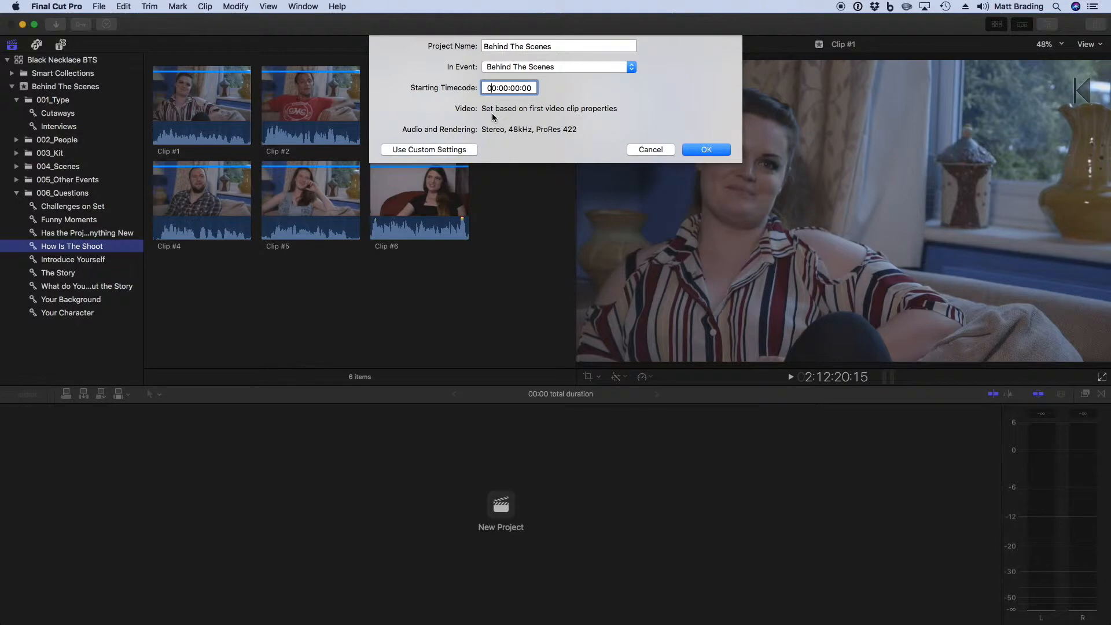
Create the project with automatic settings and display the contents of the Behind The Scenes event
{"action": "left_click", "coordinate": [697, 151]}
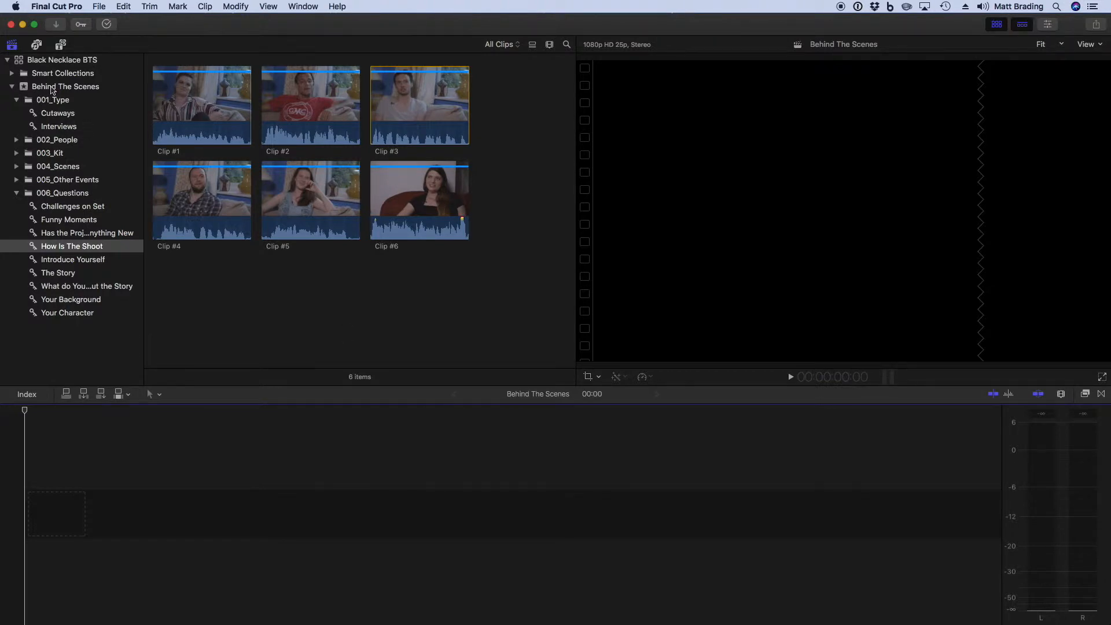
{"action": "left_click", "coordinate": [52, 88]}
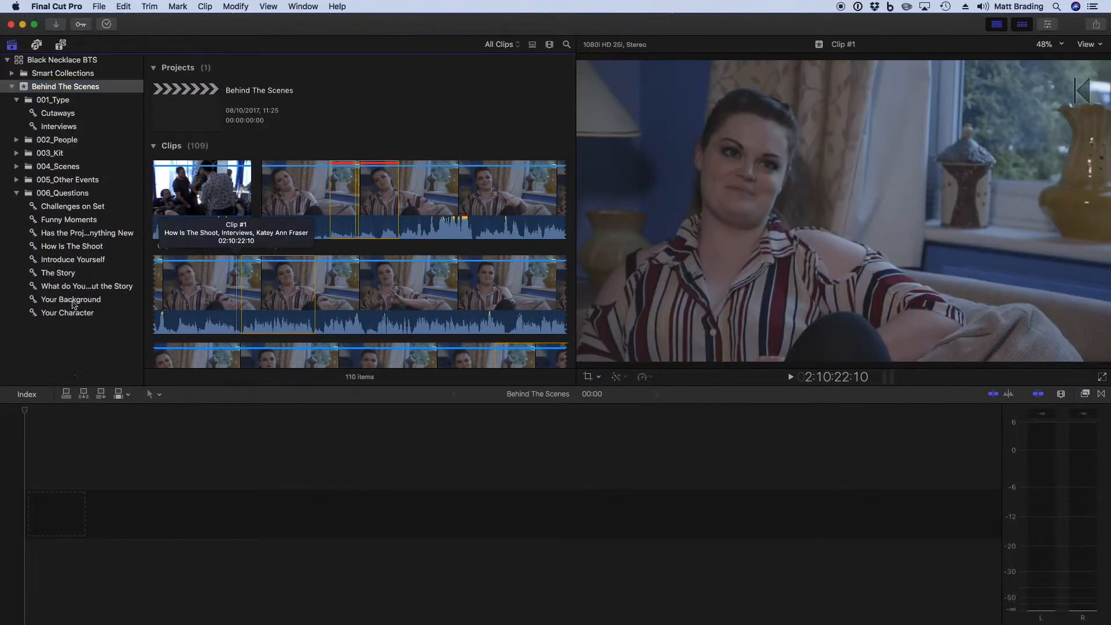
Play Clip #6 in The Story collection, mark its range end at 02:37:01:03 and add the range to the start of the timeline
{"action": "left_click", "coordinate": [74, 274]}
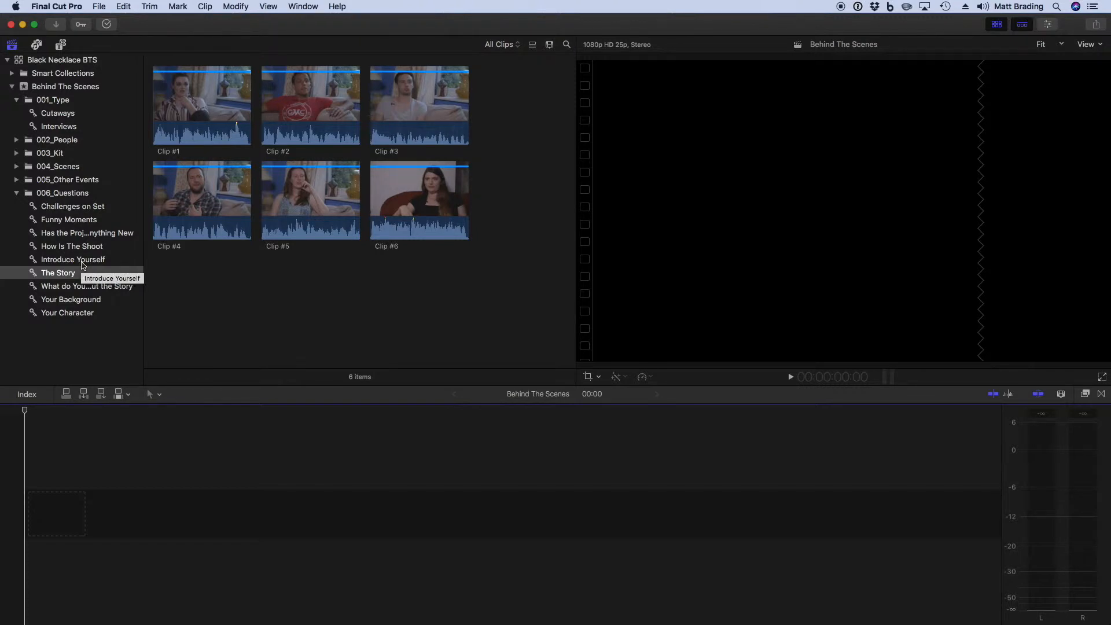
{"action": "left_click", "coordinate": [370, 199]}
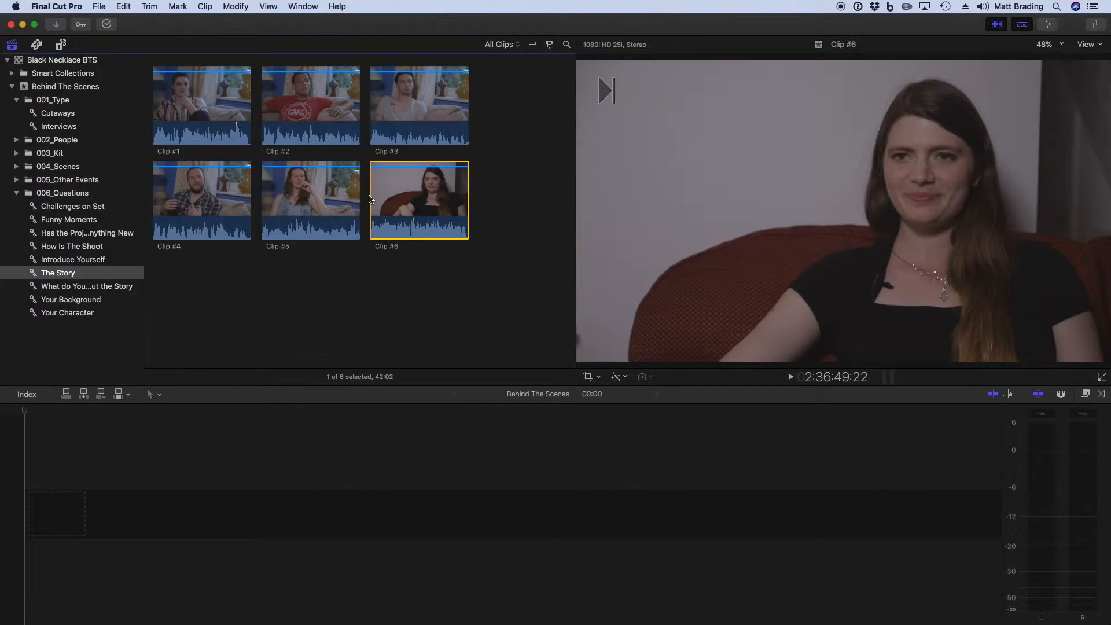
{"action": "key", "text": "space"}
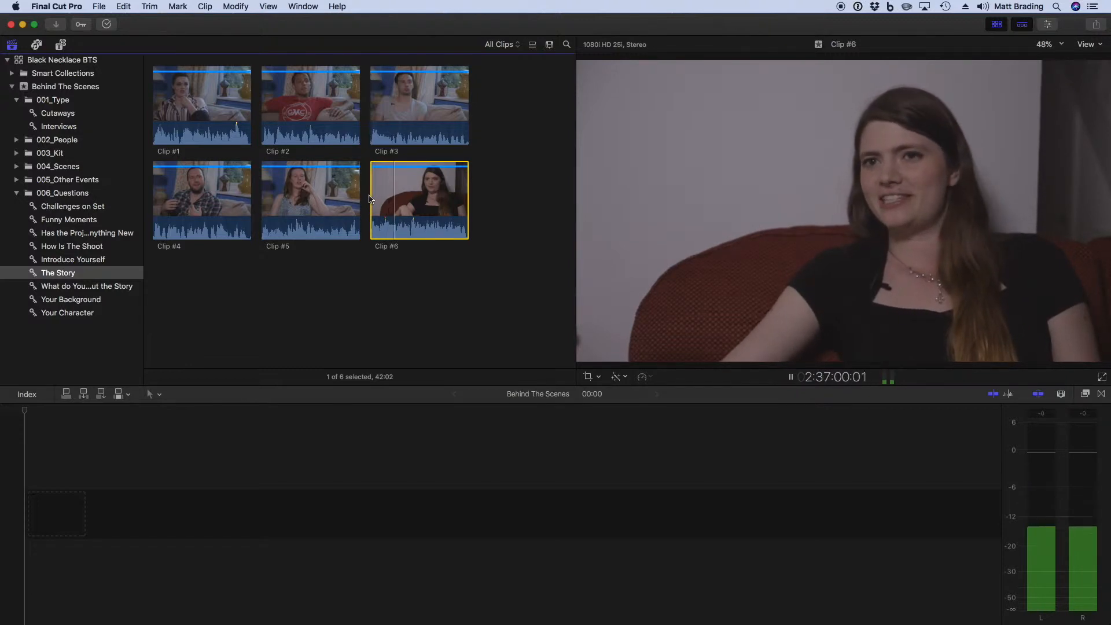
{"action": "key", "text": "space"}
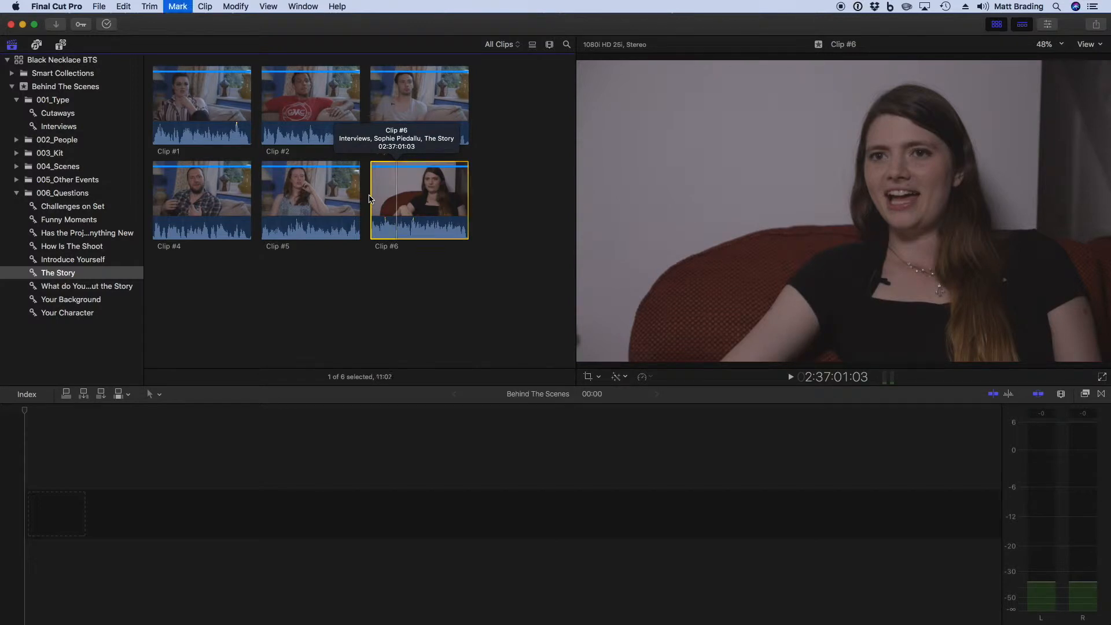
{"action": "key", "text": "o"}
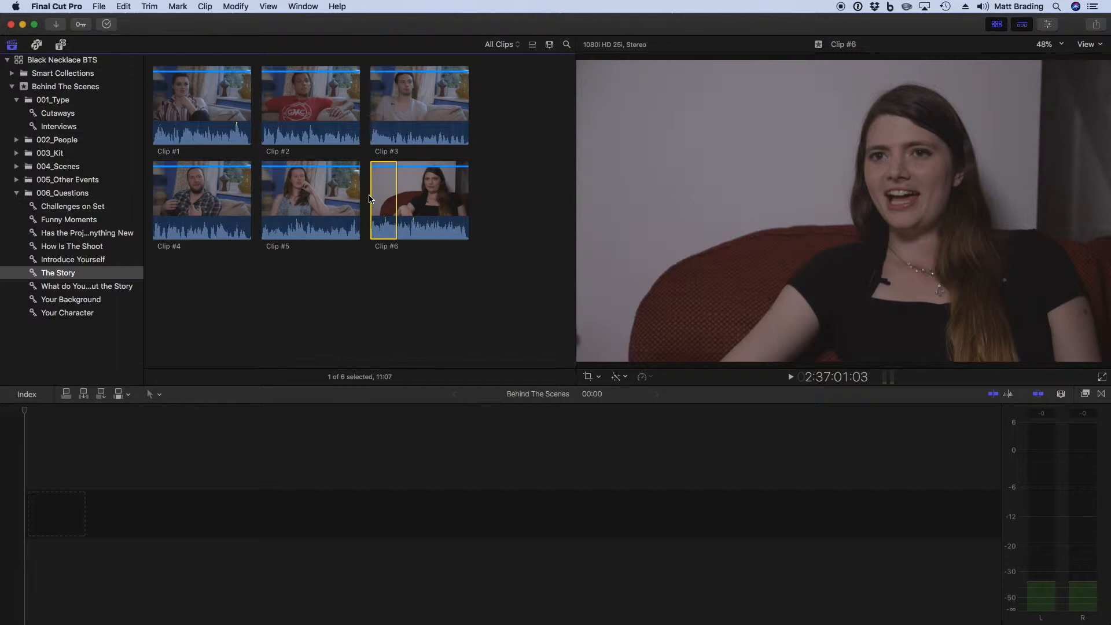
{"action": "left_click_drag", "start_coordinate": [370, 199], "coordinate": [23, 515]}
Append the marked Clip #6 range repeatedly to the end of the timeline and undo the extra copies
{"action": "left_click", "coordinate": [376, 195]}
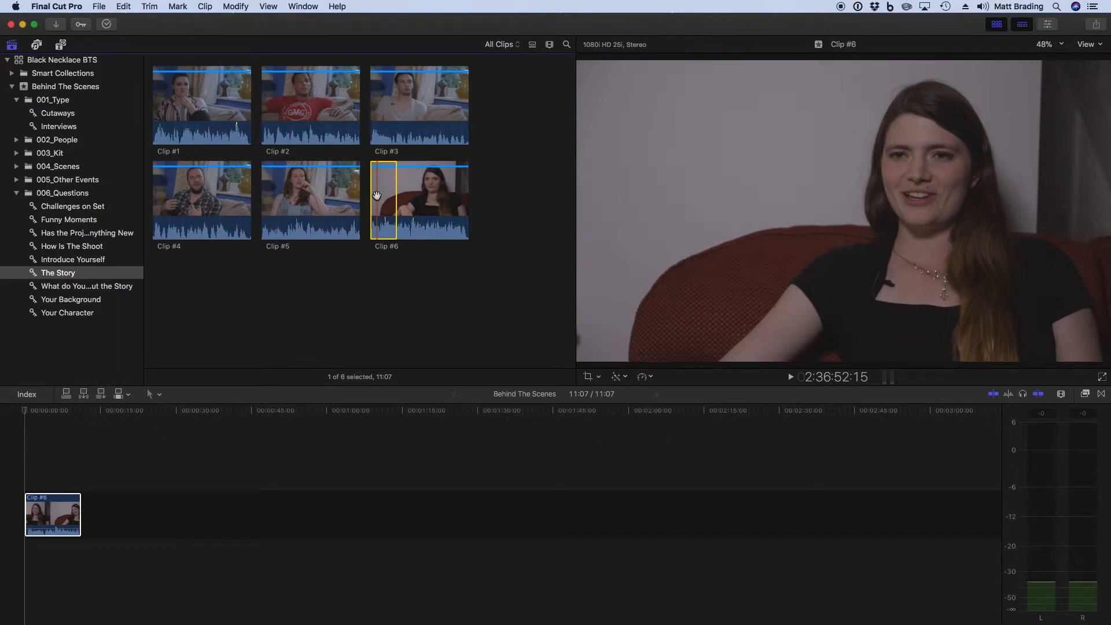
{"action": "key", "text": "e"}
{"action": "key", "text": "e"}
{"action": "key", "text": "e"}
{"action": "key", "text": "e"}
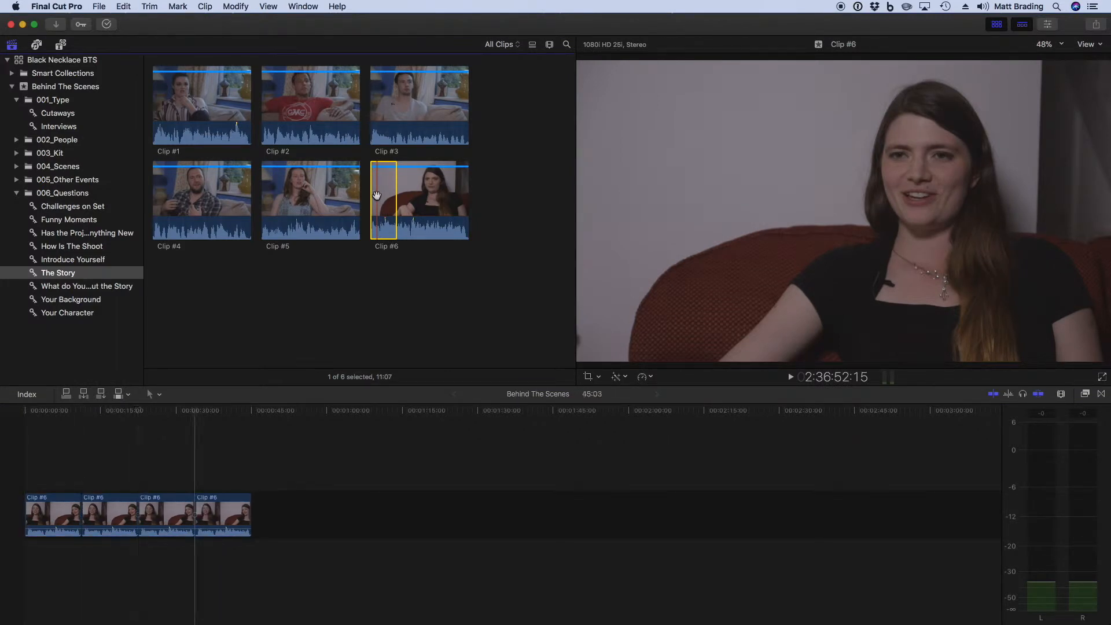
{"action": "key", "text": "e"}
{"action": "key", "text": "e"}
{"action": "key", "text": "e"}
{"action": "key", "text": "e"}
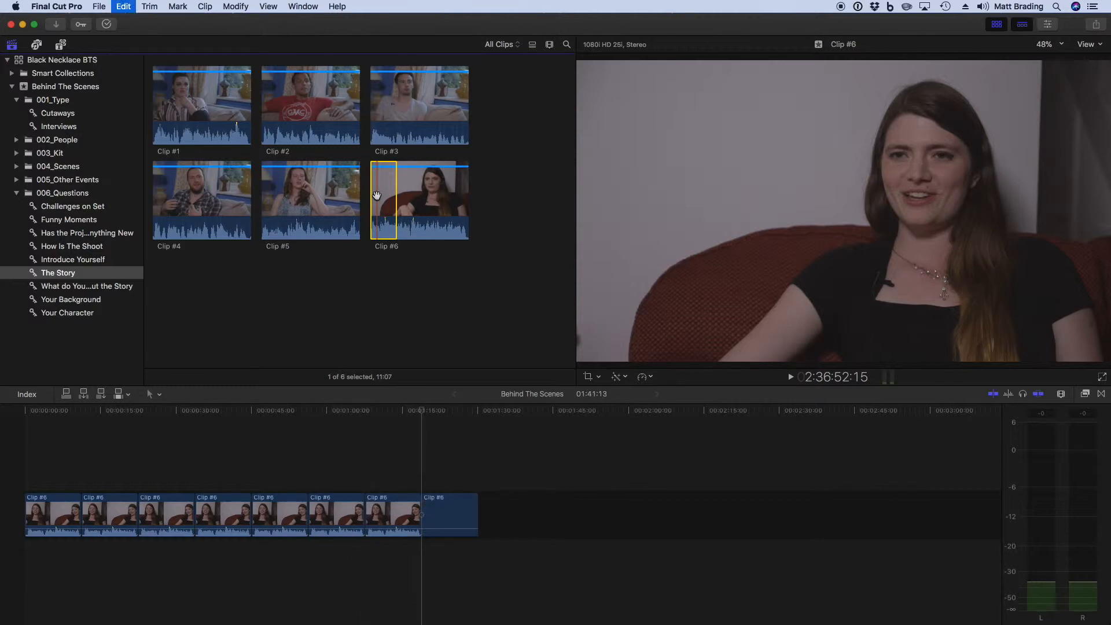
{"action": "key", "text": "e"}
{"action": "key", "text": "e"}
{"action": "key", "text": "e"}
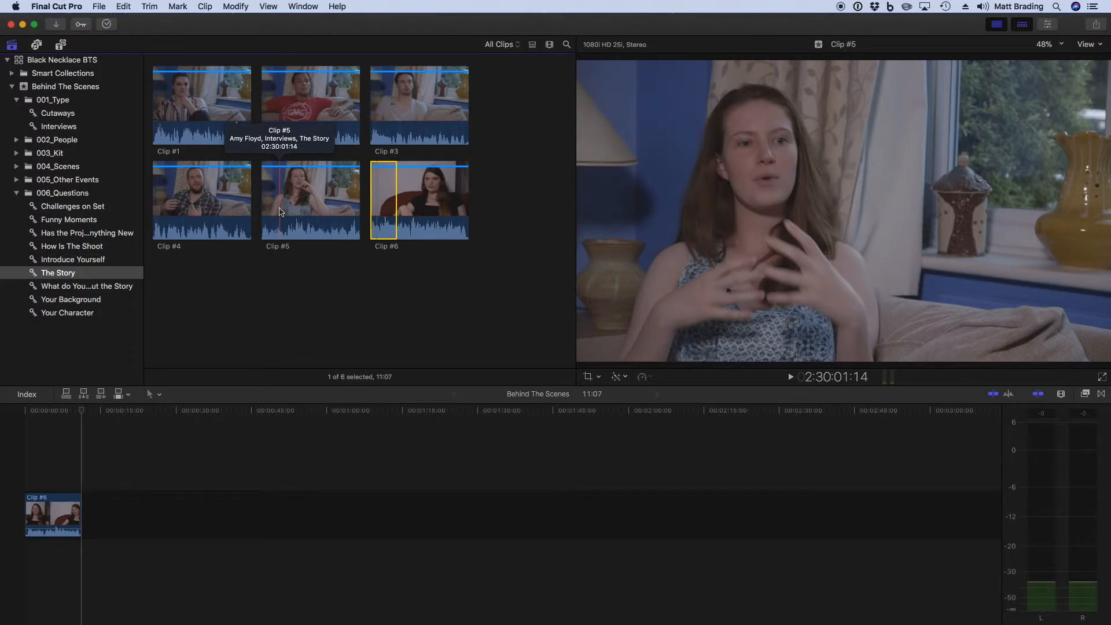
{"action": "left_click", "coordinate": [287, 209]}
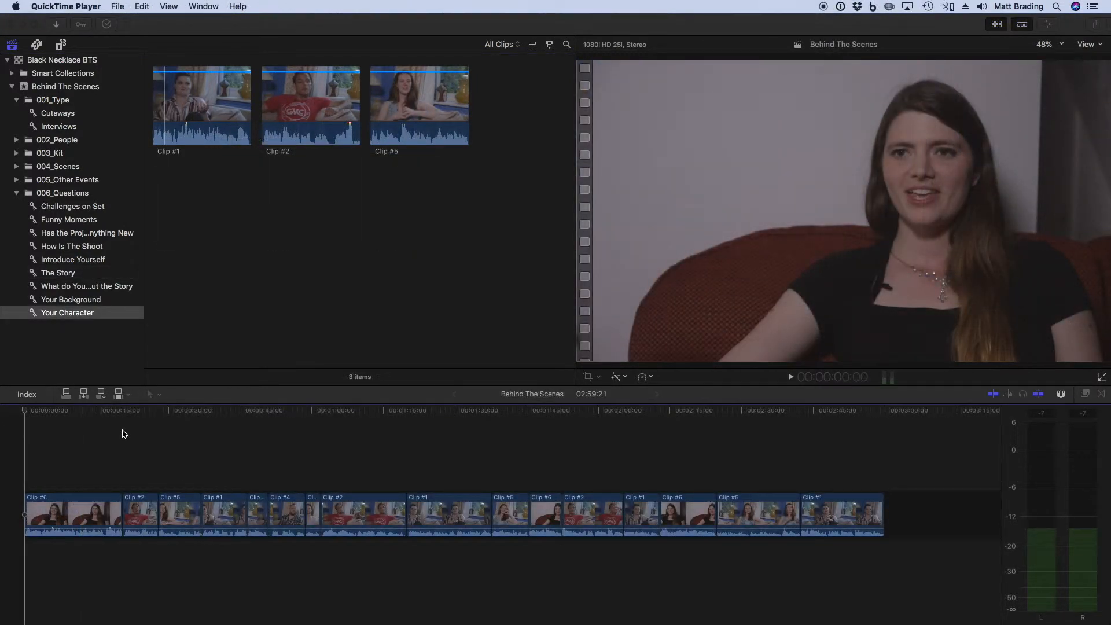
Place the playhead on the edit at 36:24 between Clip #5 and Clip #1, and select a range of about 6 seconds near the start of Your Character's Clip #1
{"action": "left_click", "coordinate": [52, 411]}
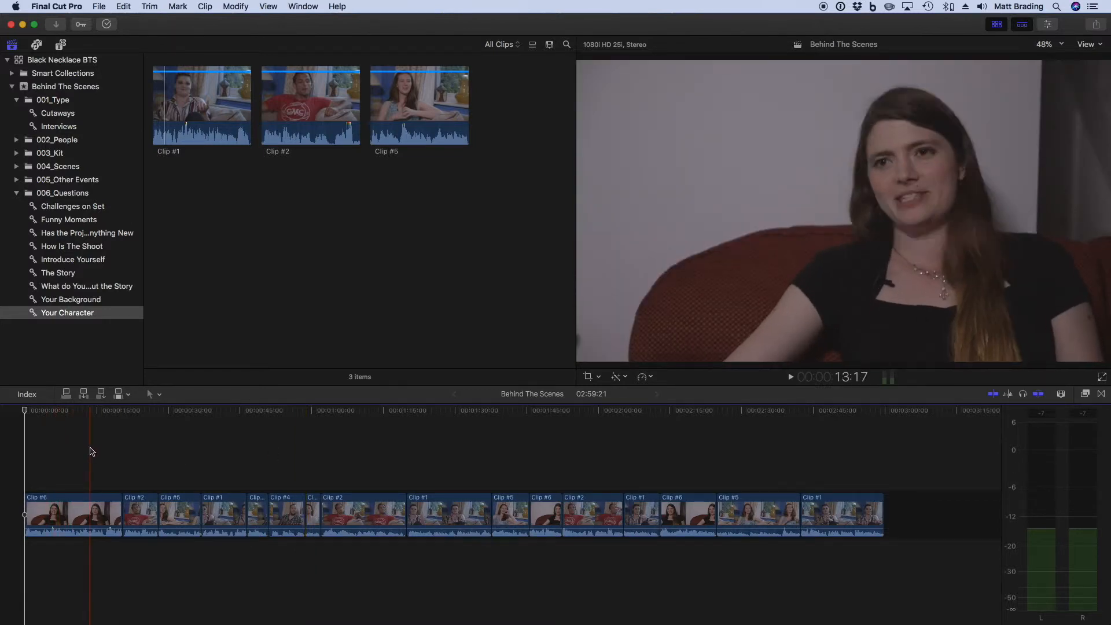
{"action": "left_click_drag", "start_coordinate": [223, 417], "coordinate": [202, 419]}
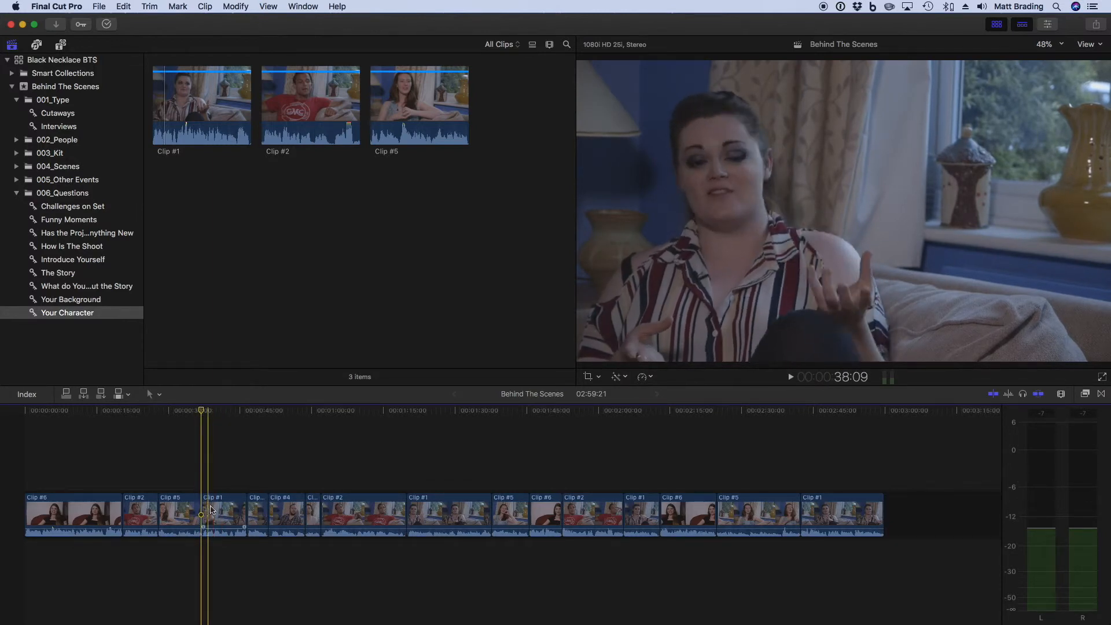
{"action": "mouse_move", "coordinate": [205, 413]}
{"action": "left_mouse_down"}
{"action": "mouse_move", "coordinate": [215, 414]}
{"action": "mouse_move", "coordinate": [206, 414]}
{"action": "left_mouse_up"}
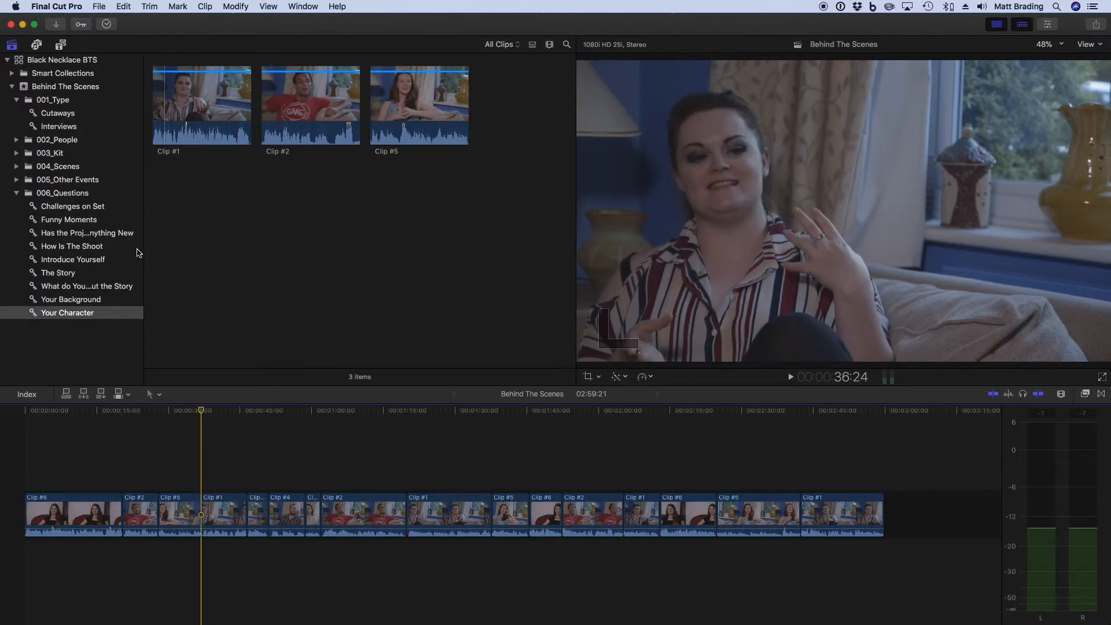
{"action": "left_click", "coordinate": [160, 120]}
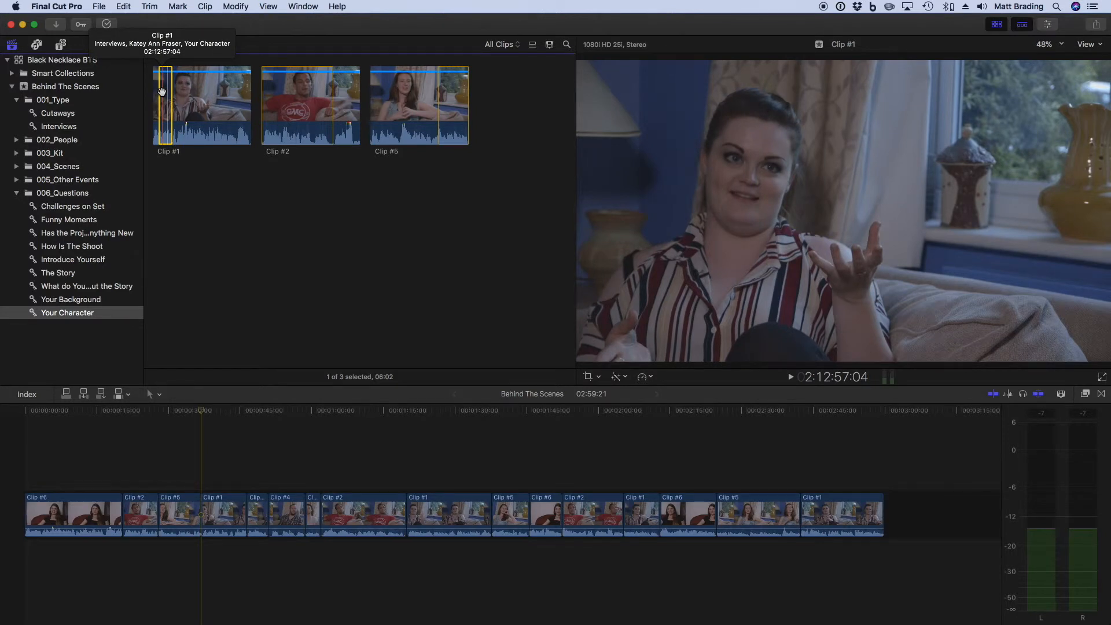
{"action": "left_click_drag", "start_coordinate": [165, 88], "coordinate": [198, 169]}
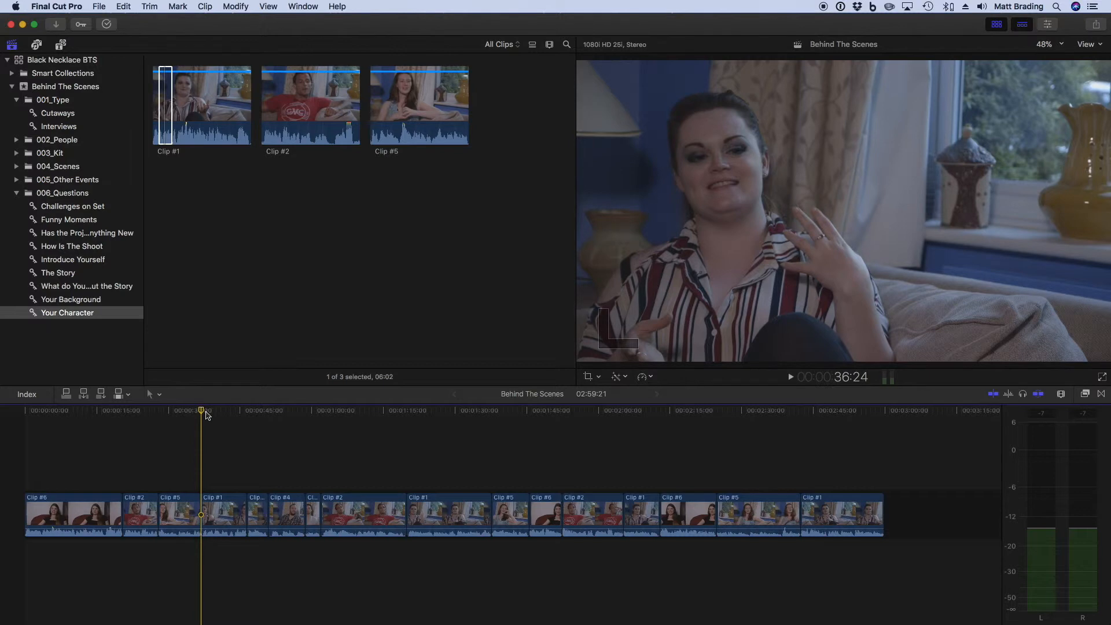
Try inserting the selected Clip #1 range at the 36:24 edit and partway through the preceding Clip #5, undoing each insertion
{"action": "key", "text": "w"}
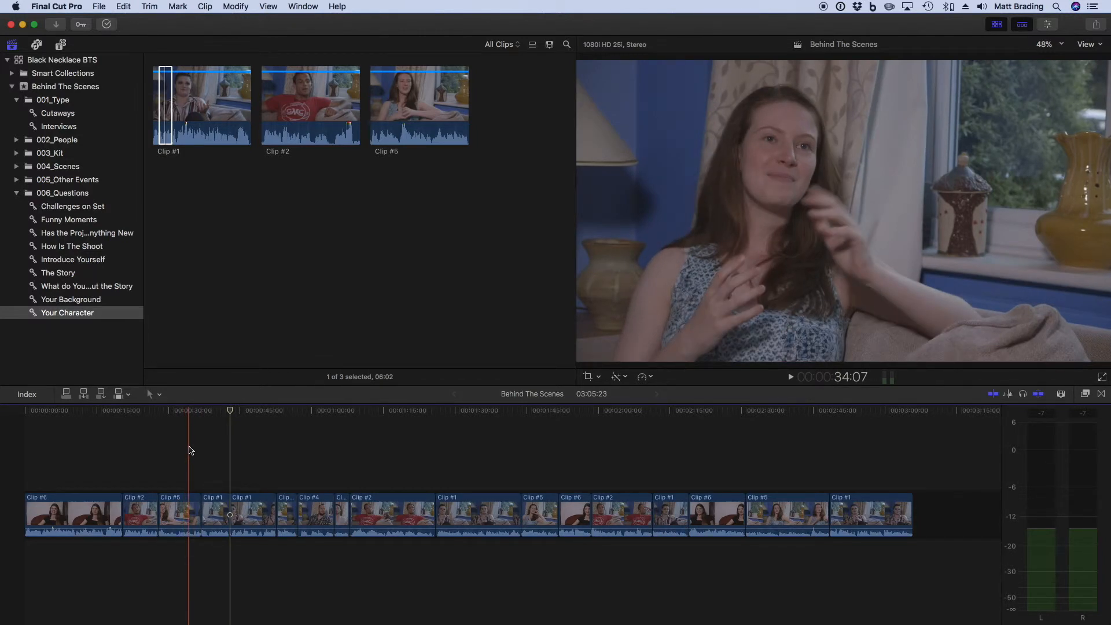
{"action": "key", "text": "super+z"}
{"action": "left_click_drag", "start_coordinate": [200, 409], "coordinate": [186, 417]}
{"action": "key", "text": "w"}
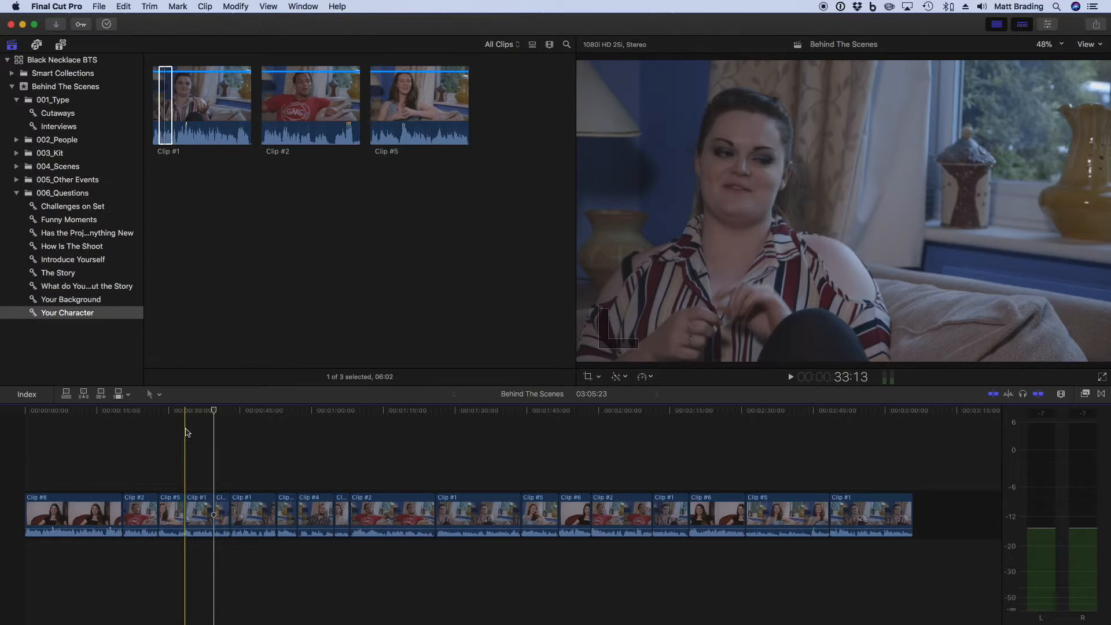
{"action": "key", "text": "super+z"}
Return the playhead to the edit at 36:24 and insert the selected Clip #1 range there
{"action": "left_click_drag", "start_coordinate": [251, 414], "coordinate": [203, 416]}
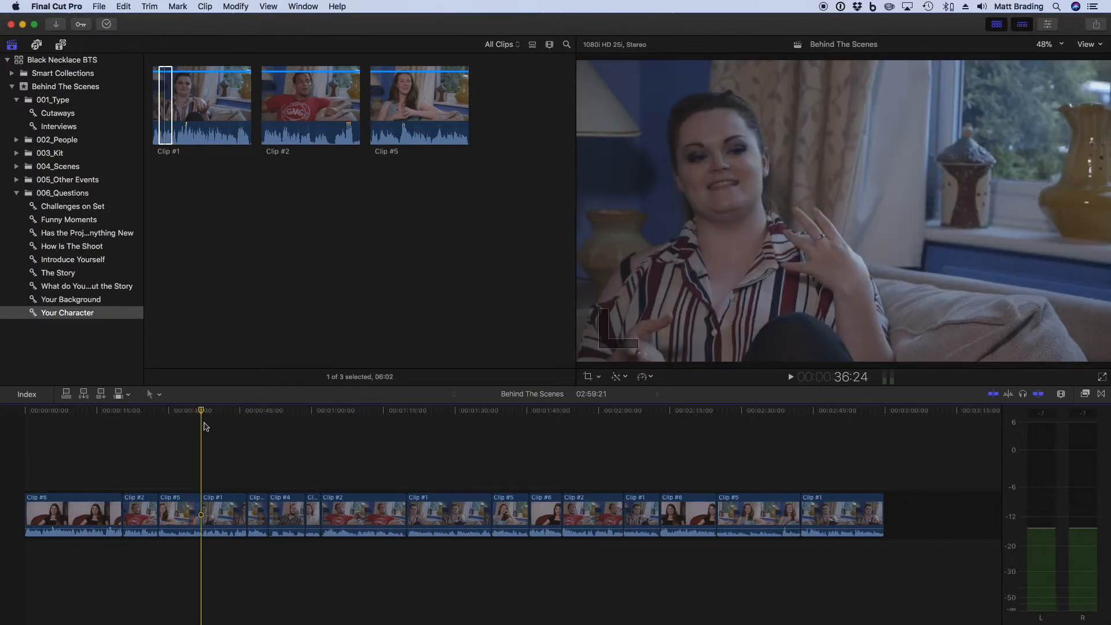
{"action": "key", "text": "w"}
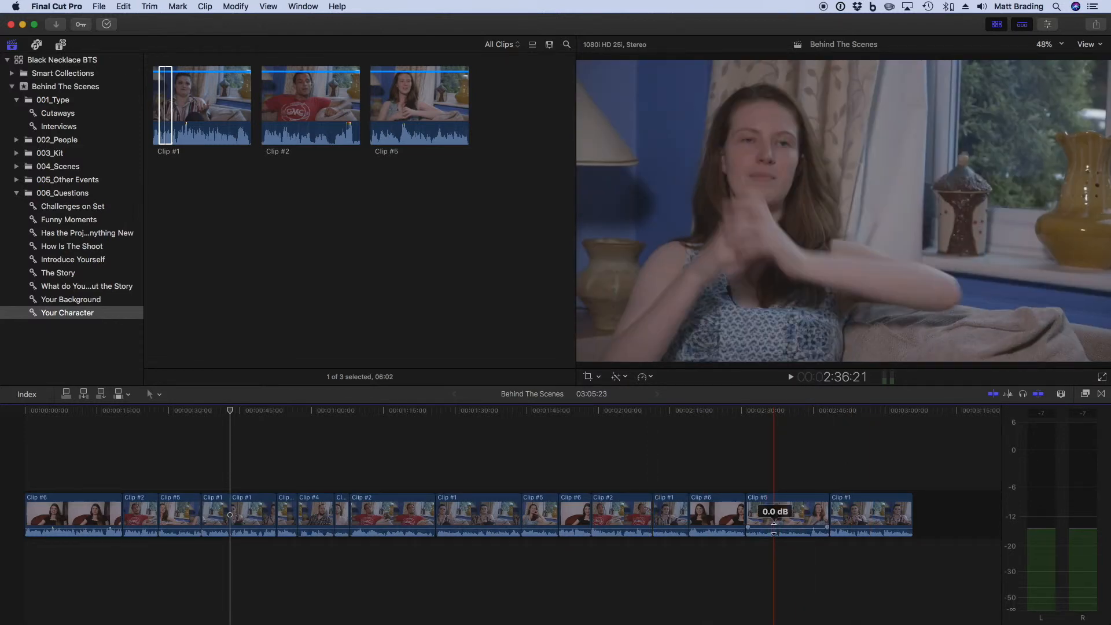
Select the four consecutive clips #5, #6, #2 and #1 in the middle of the timeline and move them together to the end
{"action": "left_click", "coordinate": [649, 578]}
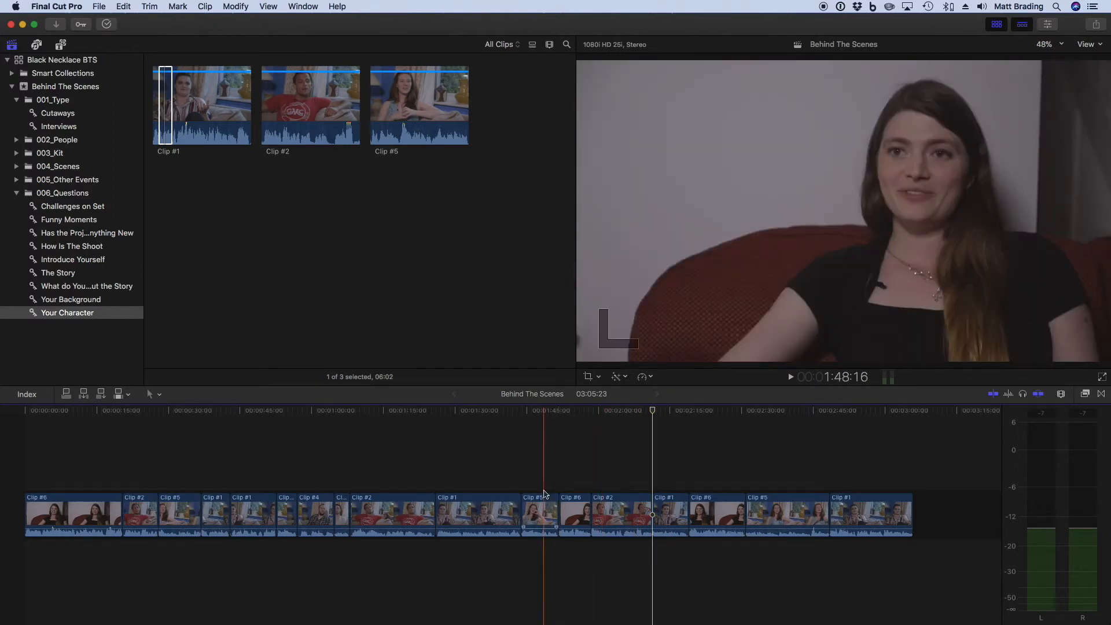
{"action": "left_click_drag", "start_coordinate": [526, 460], "coordinate": [661, 556]}
{"action": "left_click_drag", "start_coordinate": [616, 522], "coordinate": [809, 546]}
{"action": "left_click", "coordinate": [789, 556]}
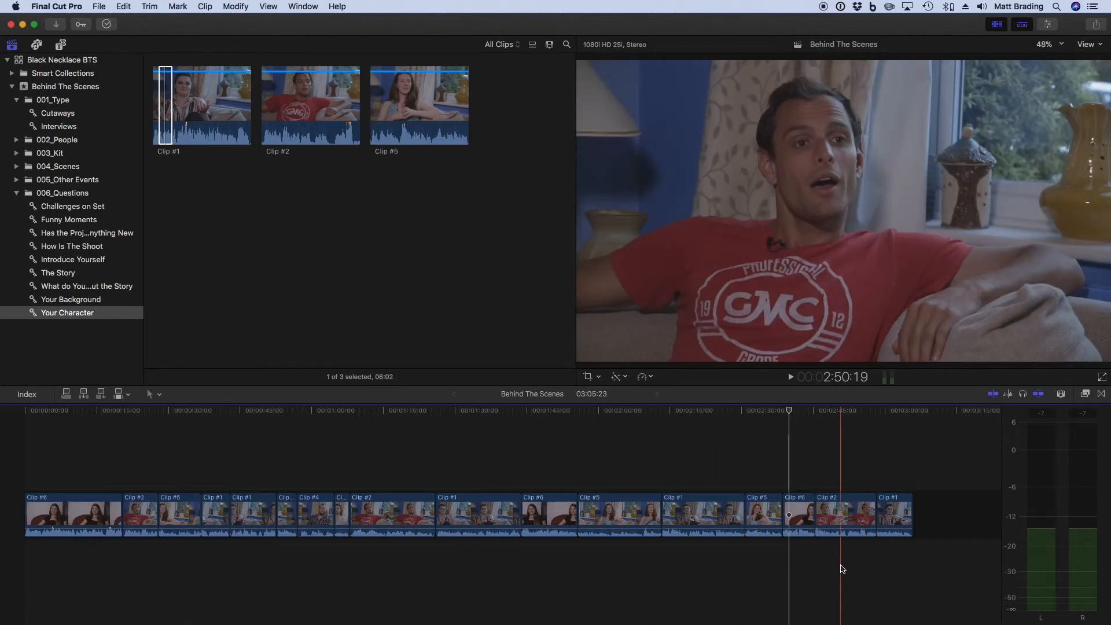
Try moving the last four timeline clips back to their earlier position before Clip #6, undo the move, and deselect the clips
{"action": "left_click_drag", "start_coordinate": [912, 565], "coordinate": [539, 517]}
{"action": "key", "text": "super+z"}
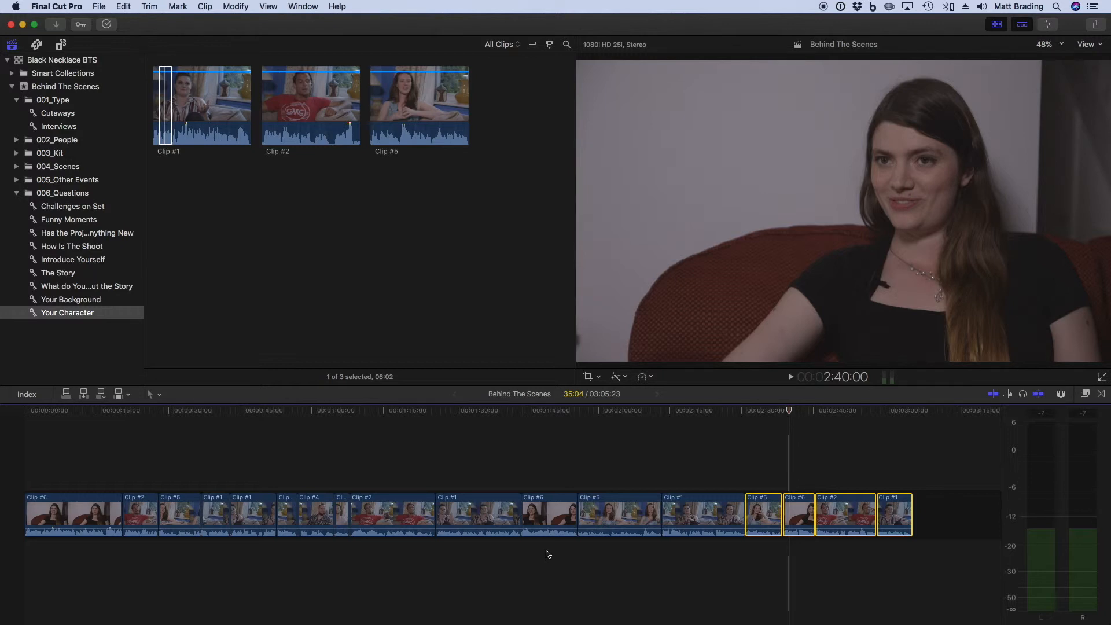
{"action": "left_click", "coordinate": [544, 571]}
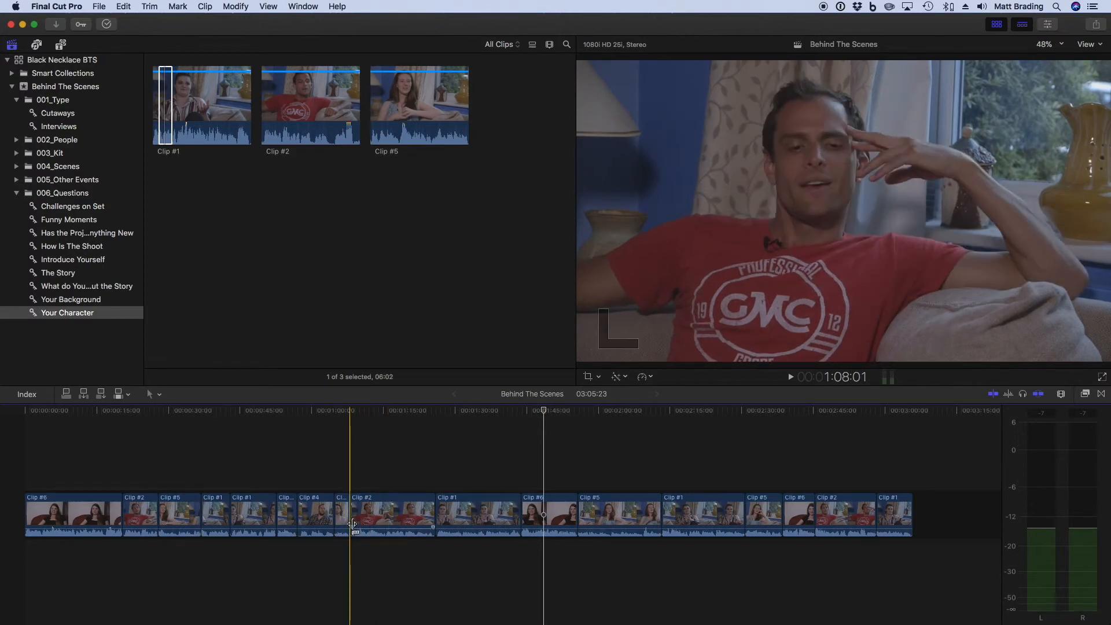
Trim Clip #4, extending its end slightly, and place the playhead at 2:31:00 on the edit between Clip #1 and Clip #5
{"action": "left_click", "coordinate": [299, 504]}
{"action": "left_click_drag", "start_coordinate": [299, 503], "coordinate": [335, 502]}
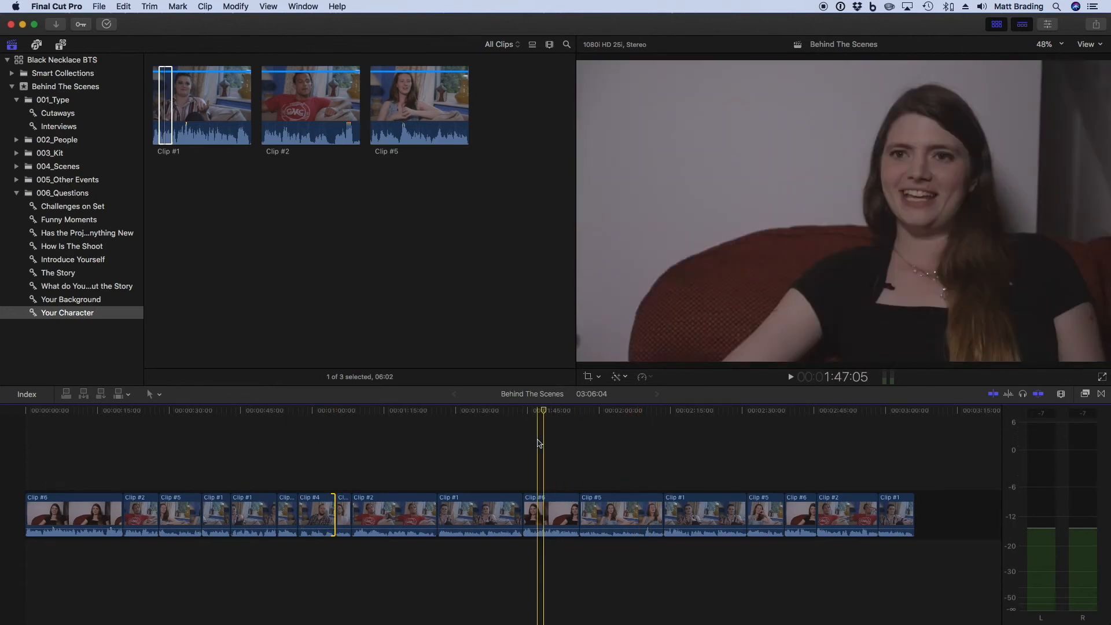
{"action": "left_click_drag", "start_coordinate": [761, 413], "coordinate": [751, 419]}
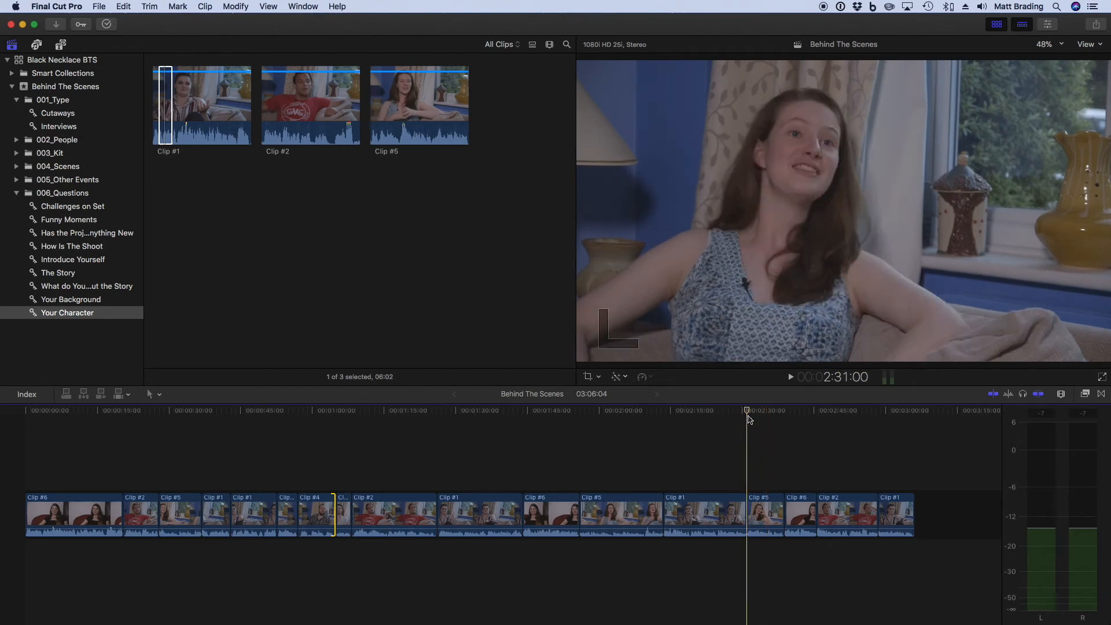